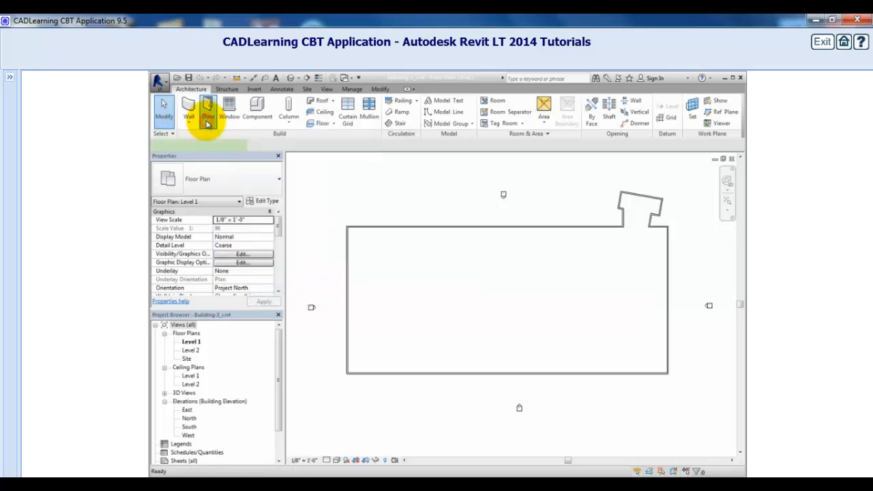
# Start placing a door and look through the available Single-Flush sizes, keeping the current type.
pyautogui.click(207, 117)
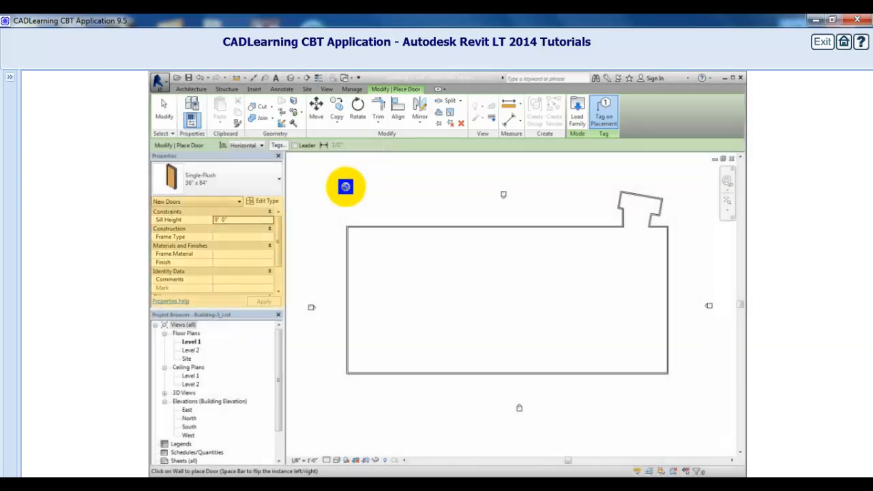
pyautogui.click(279, 182)
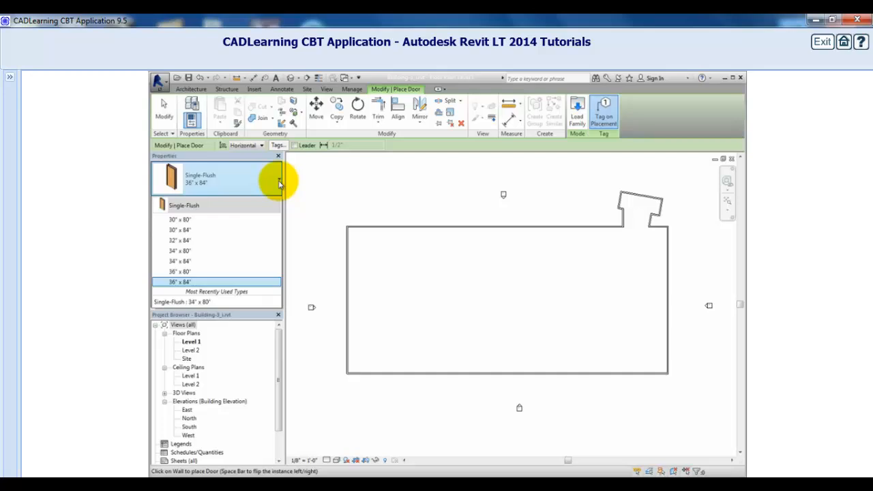
pyautogui.click(279, 183)
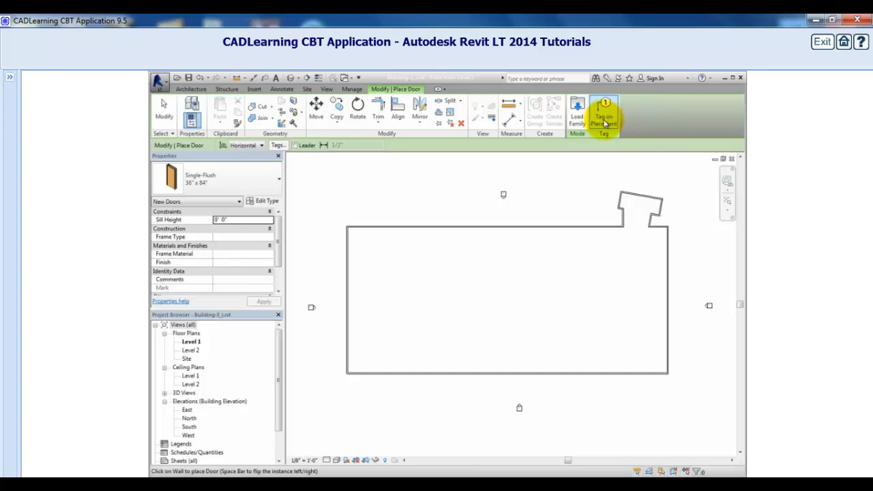
# Switch Tag on Placement off and back on, and view the tag orientation options while keeping Horizontal.
pyautogui.click(604, 115)
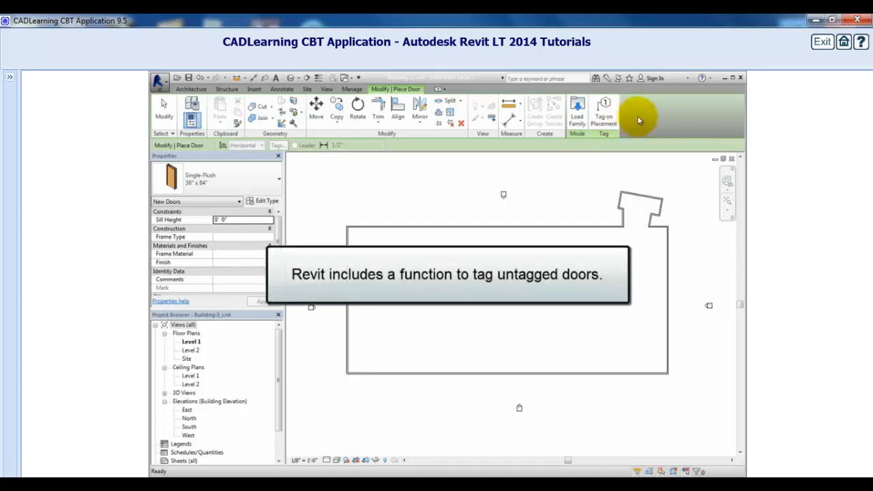
pyautogui.click(603, 116)
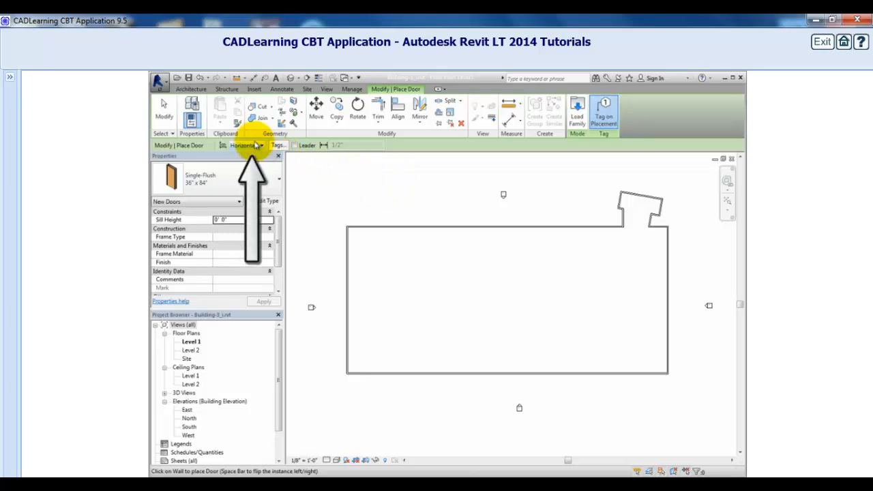
pyautogui.click(260, 146)
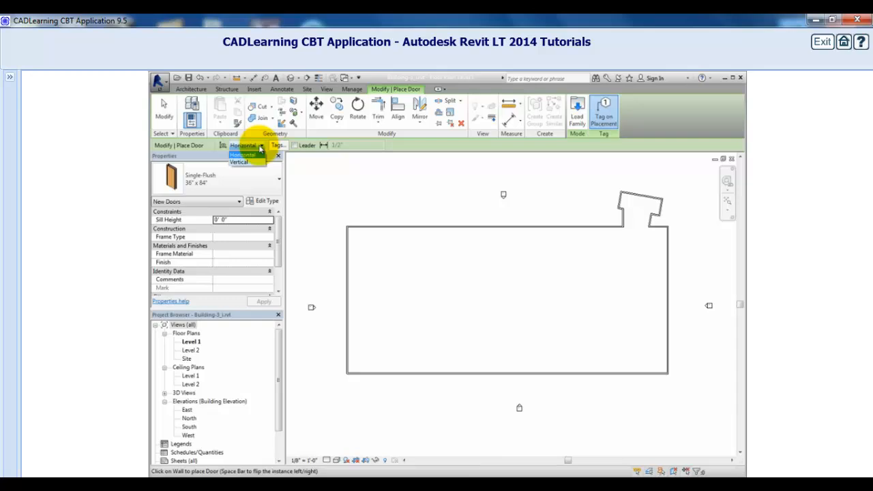
pyautogui.click(260, 148)
# Check which tag family is loaded for the Doors category, and leave the loaded tags unchanged.
pyautogui.click(276, 145)
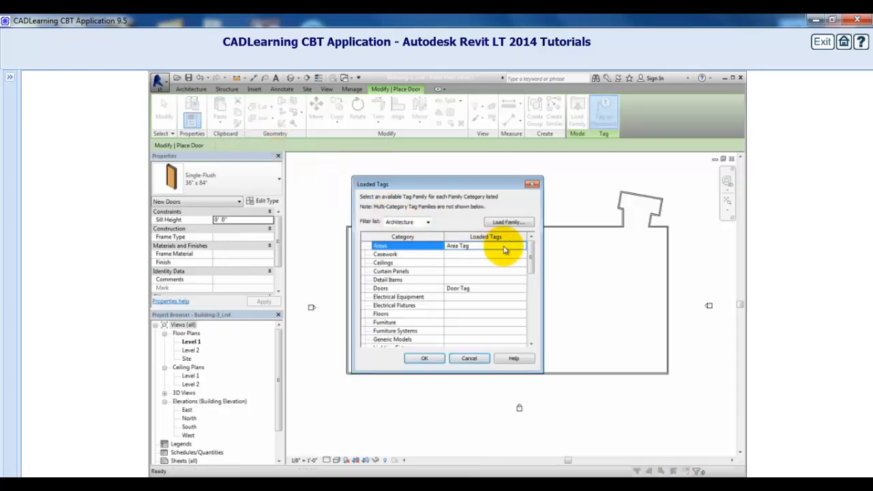
pyautogui.click(468, 288)
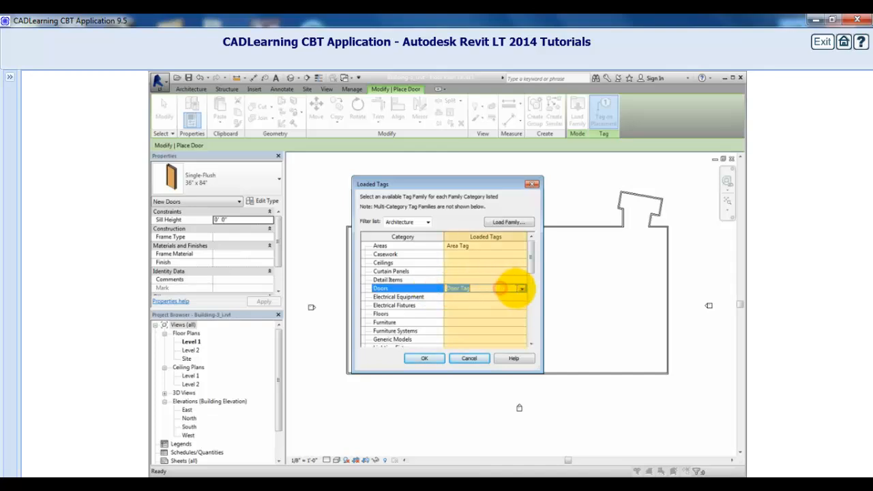
pyautogui.click(521, 288)
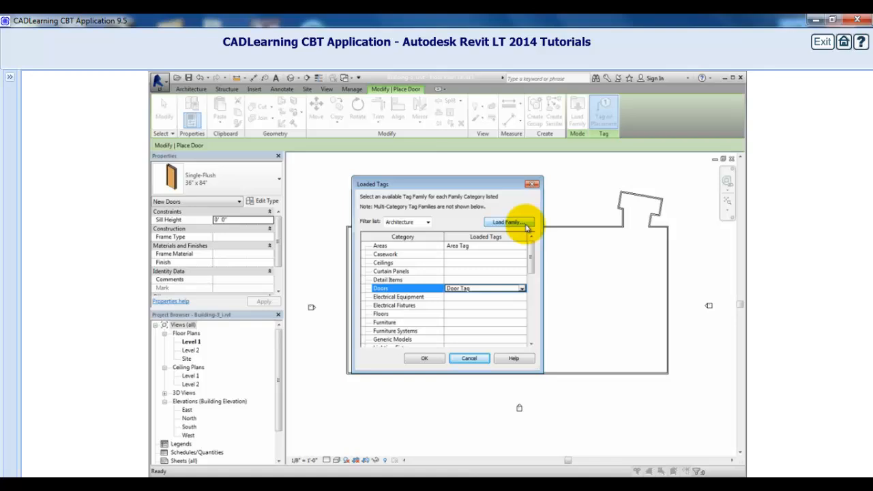
pyautogui.click(482, 360)
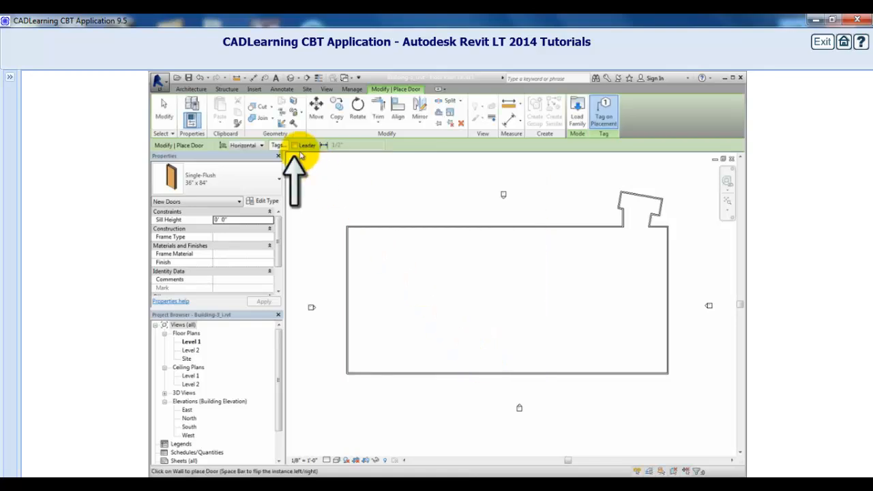
# Turn on the leader for door tags, select its length value, and turn the leader off again.
pyautogui.click(294, 145)
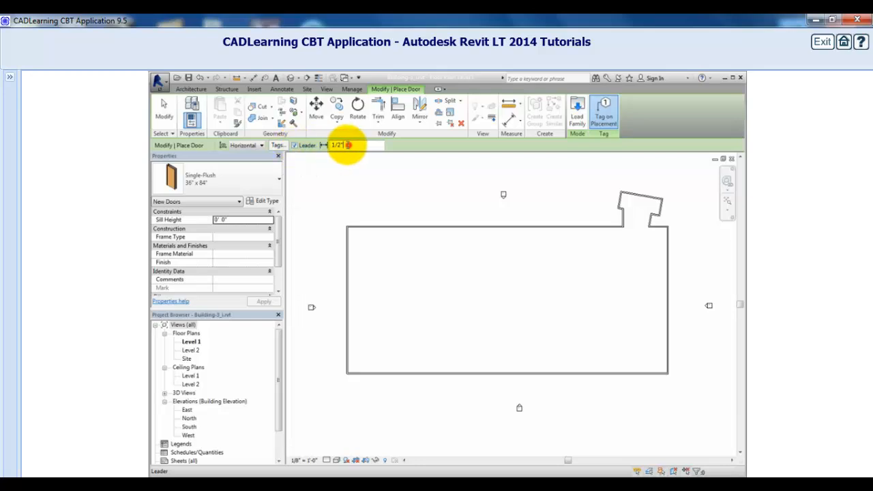
pyautogui.doubleClick(337, 145)
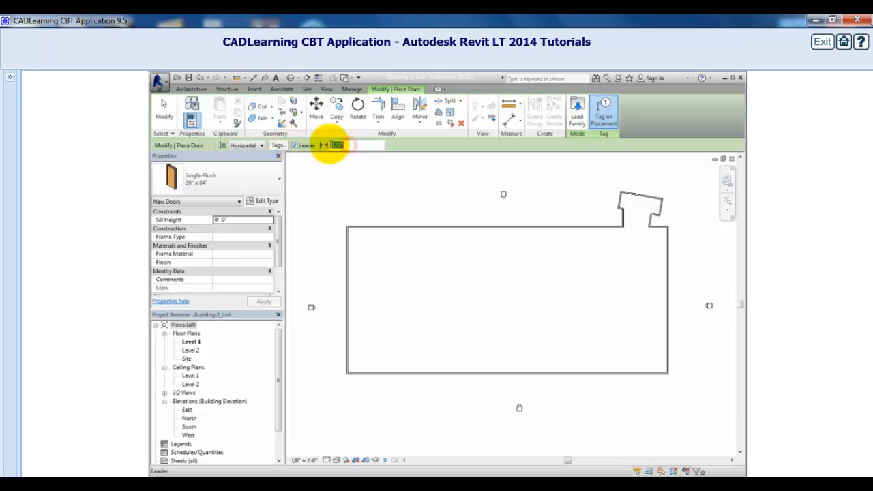
pyautogui.click(294, 145)
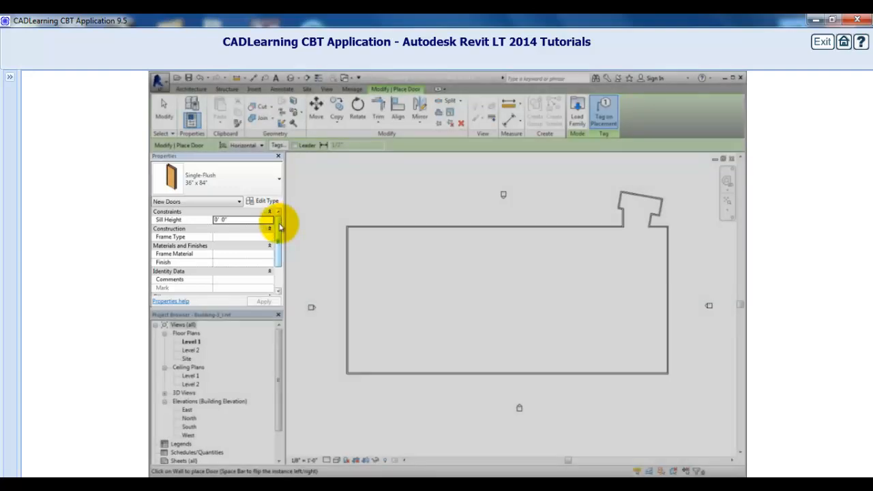
# Examine the new door's instance properties, including its sill height.
pyautogui.moveTo(279, 226)
pyautogui.mouseDown()
pyautogui.moveTo(279, 244)
pyautogui.moveTo(279, 225)
pyautogui.mouseUp()
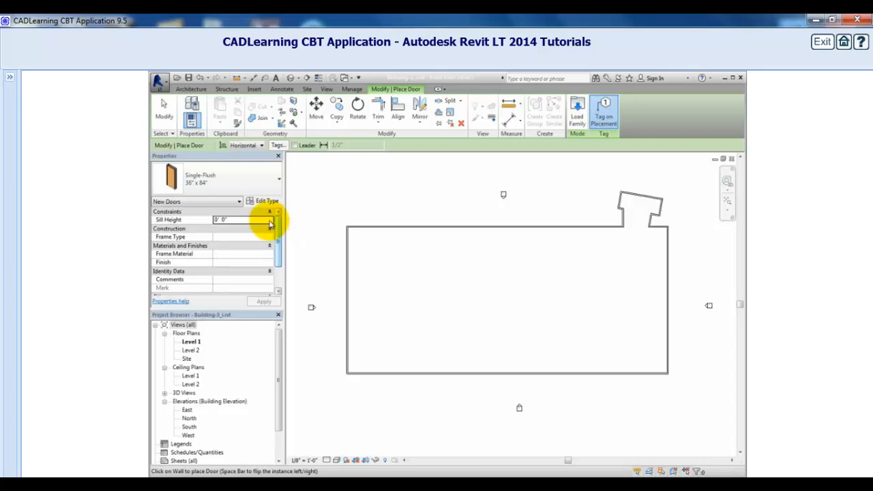
pyautogui.click(259, 219)
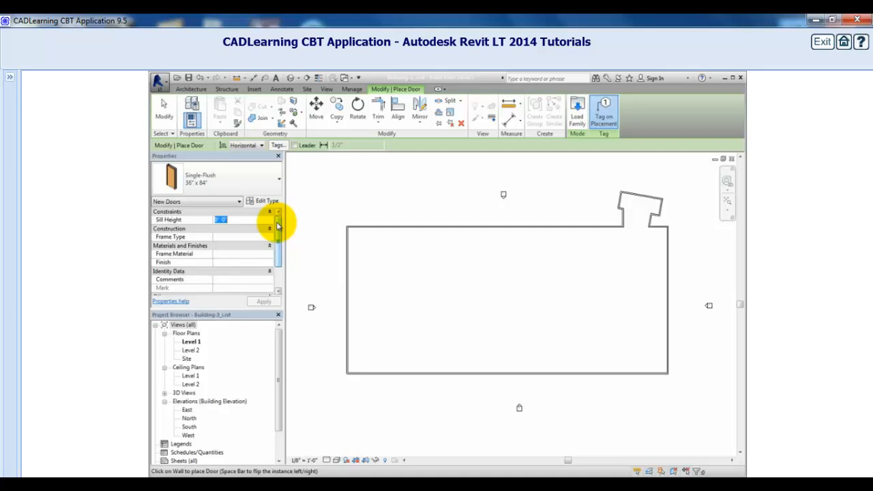
pyautogui.moveTo(278, 225)
pyautogui.mouseDown()
pyautogui.moveTo(277, 247)
pyautogui.moveTo(278, 224)
pyautogui.mouseUp()
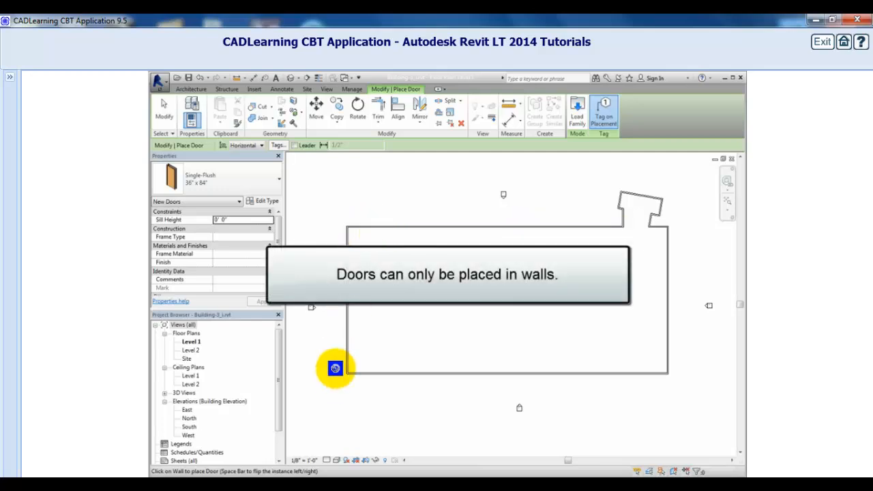
# Place a 34" x 80" Single-Flush door in the building's lower wall, about 9' from its left corner.
pyautogui.scroll(5, 335, 366)
pyautogui.scroll(2, 366, 392)
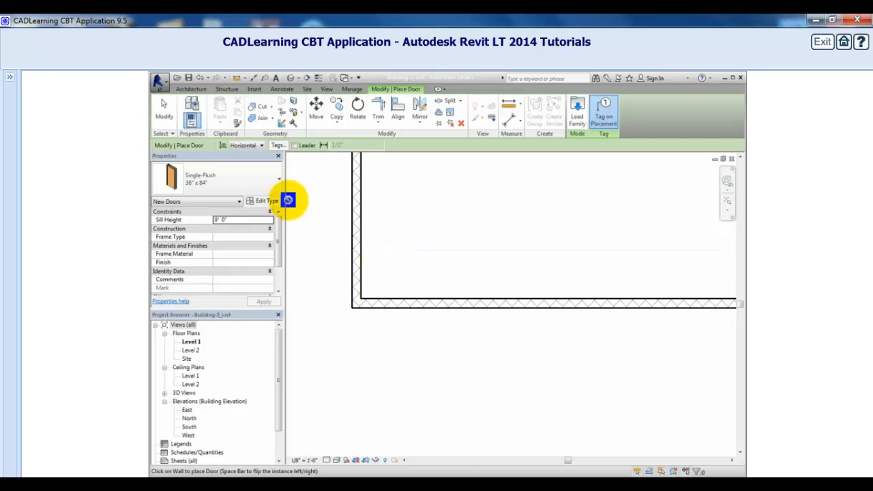
pyautogui.click(278, 180)
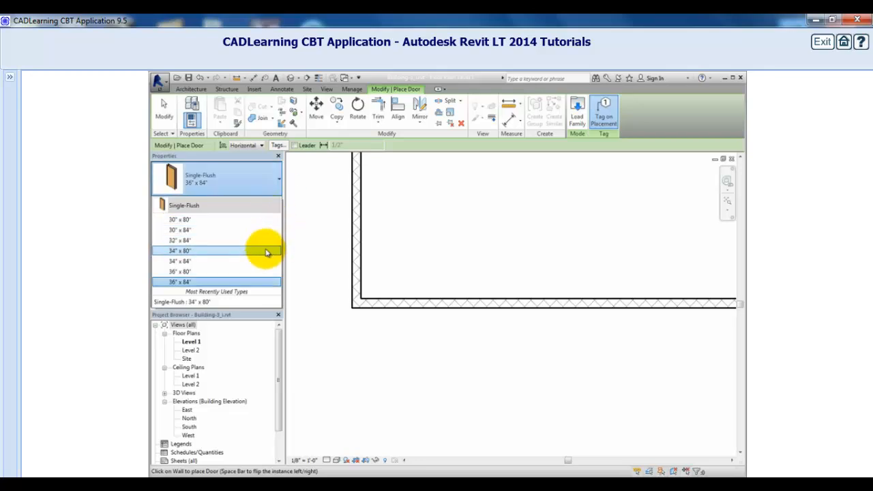
pyautogui.click(256, 250)
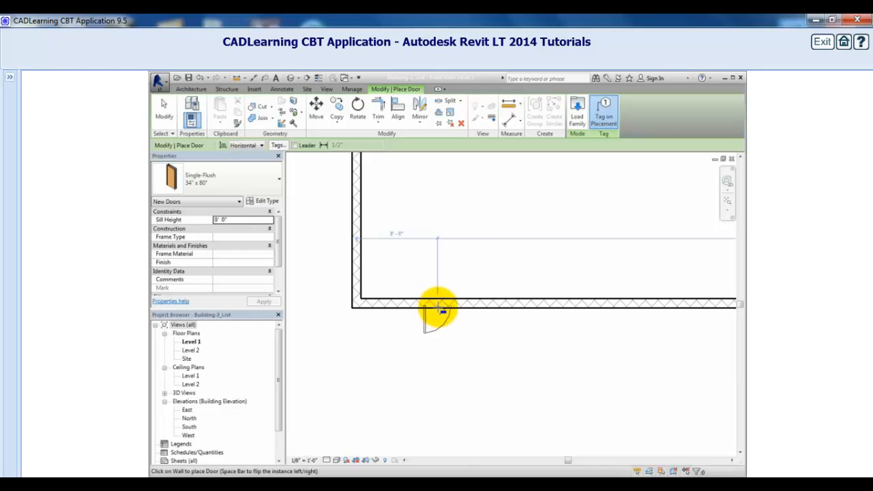
pyautogui.click(441, 310)
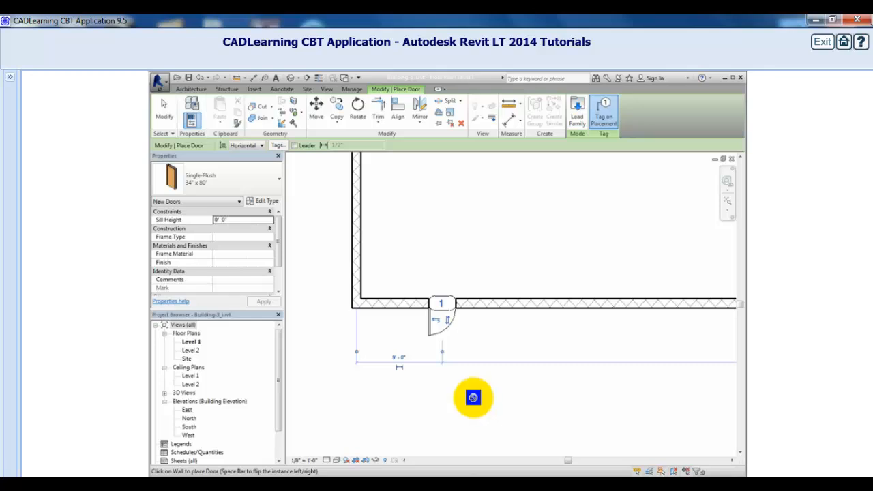
# Flip the placed door's hinge side and its swing direction, and return both to their original arrangement.
pyautogui.scroll(4, 439, 350)
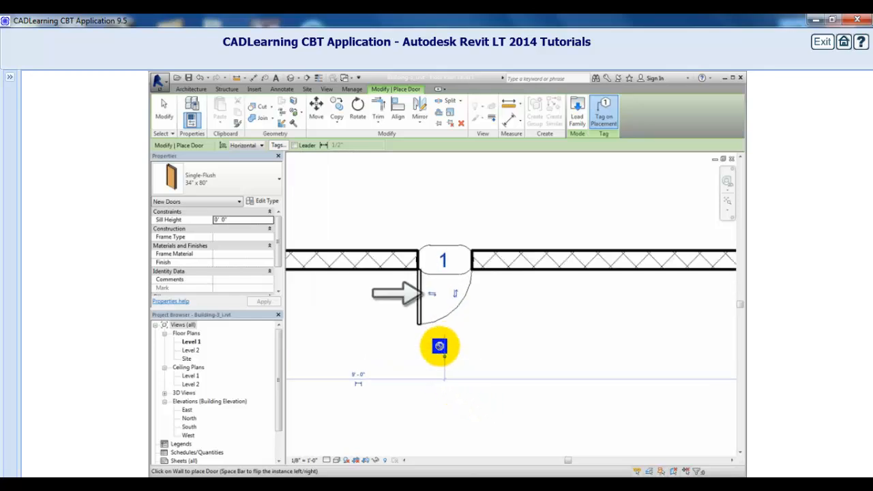
pyautogui.click(431, 293)
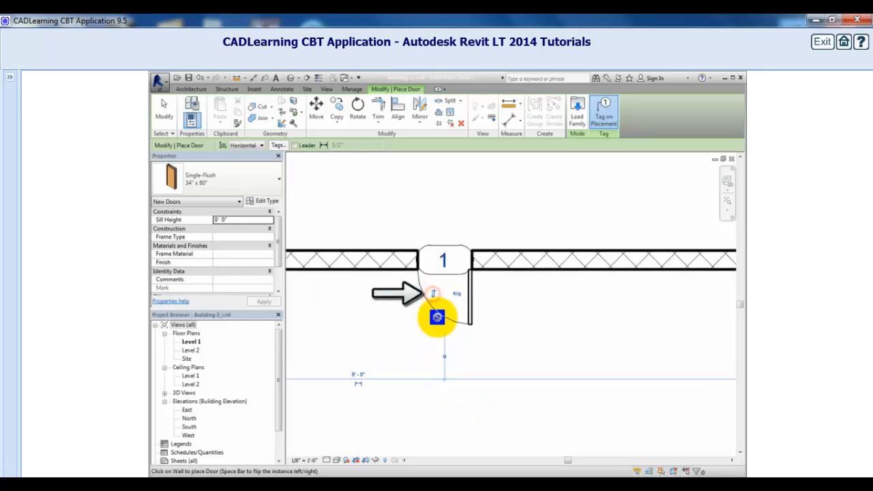
pyautogui.click(458, 294)
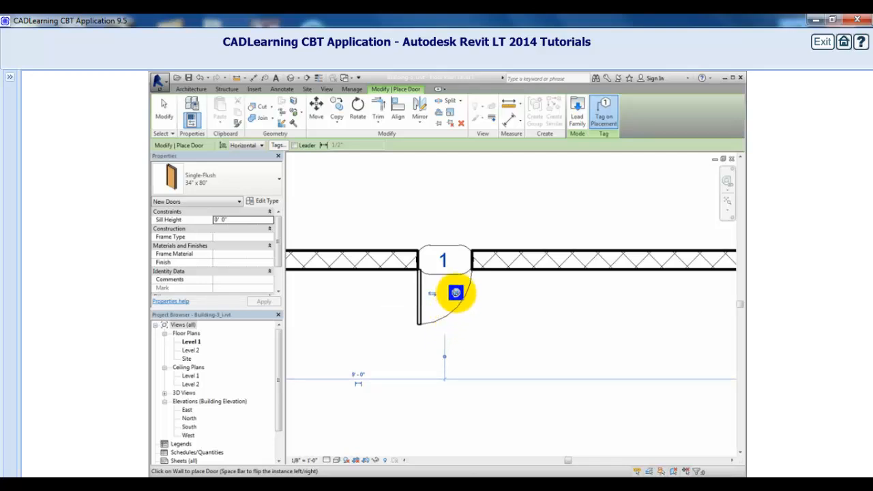
pyautogui.click(456, 294)
pyautogui.click(453, 230)
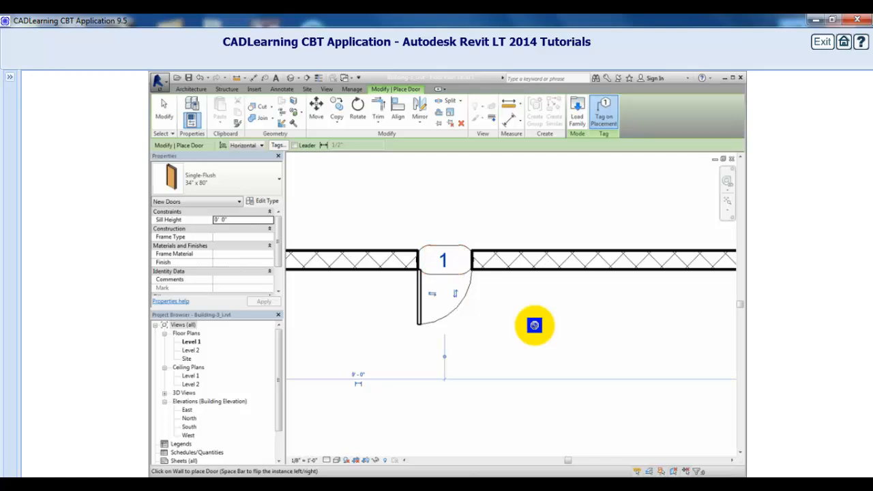
# Place a second 34" x 80" door in the angled wing's upper wall, swinging outward, about 8'-6" from the right corner.
pyautogui.scroll(-2, 534, 325)
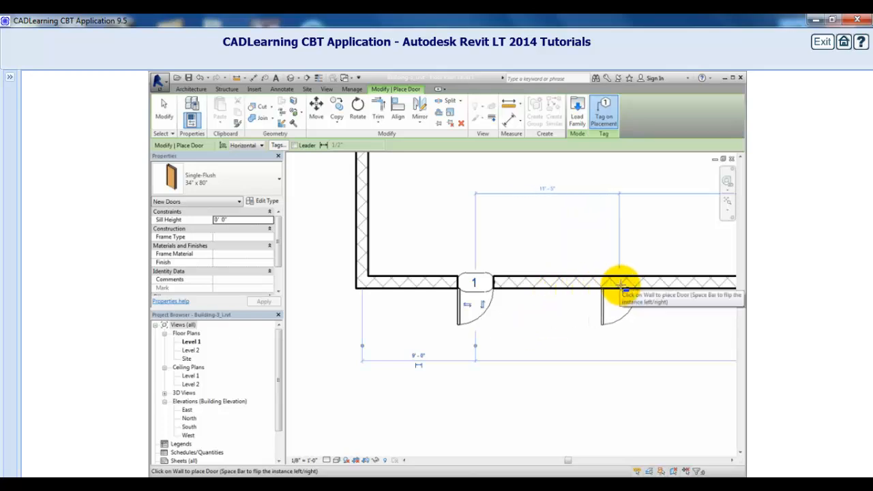
pyautogui.scroll(-2, 621, 291)
pyautogui.scroll(-4, 621, 292)
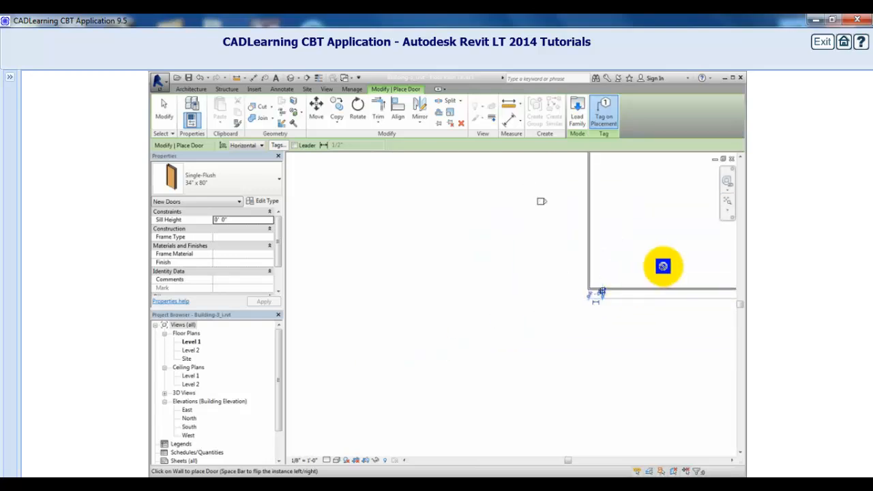
pyautogui.moveTo(663, 280); pyautogui.dragTo(378, 402, button='middle')
pyautogui.moveTo(661, 269); pyautogui.dragTo(475, 355, button='middle')
pyautogui.scroll(5, 504, 290)
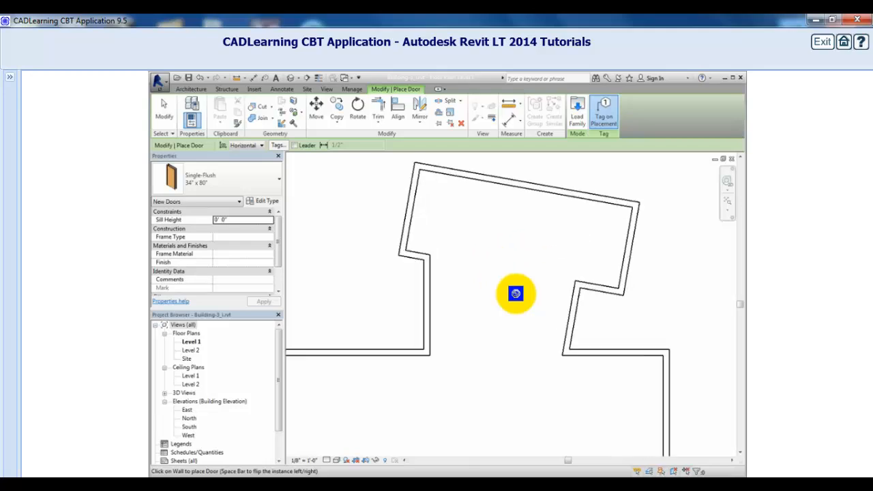
pyautogui.moveTo(517, 296); pyautogui.dragTo(493, 340, button='middle')
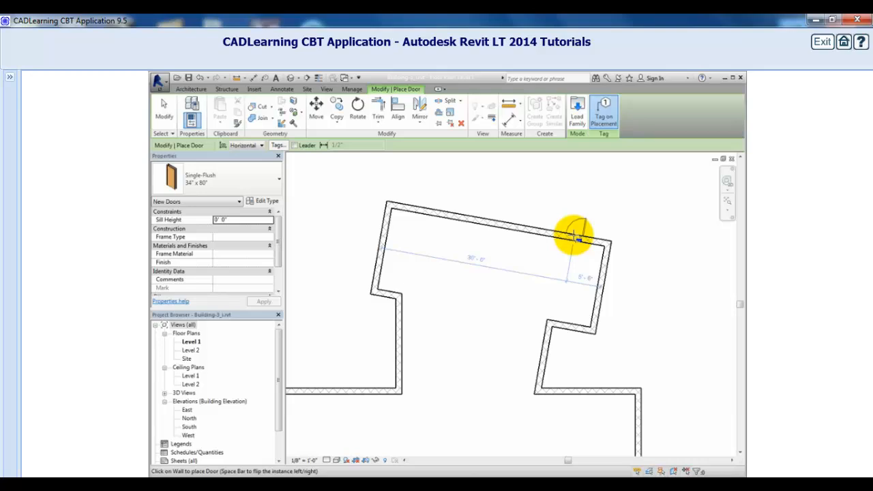
pyautogui.press('space')
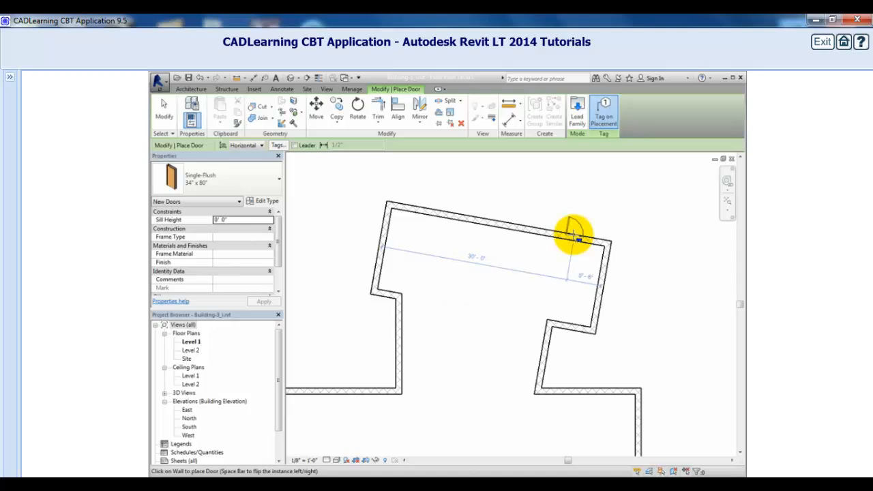
pyautogui.press('space')
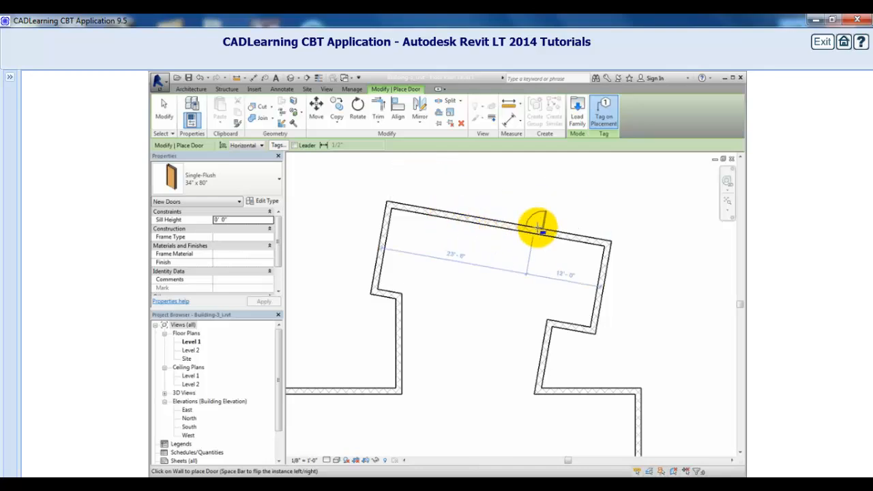
pyautogui.click(558, 233)
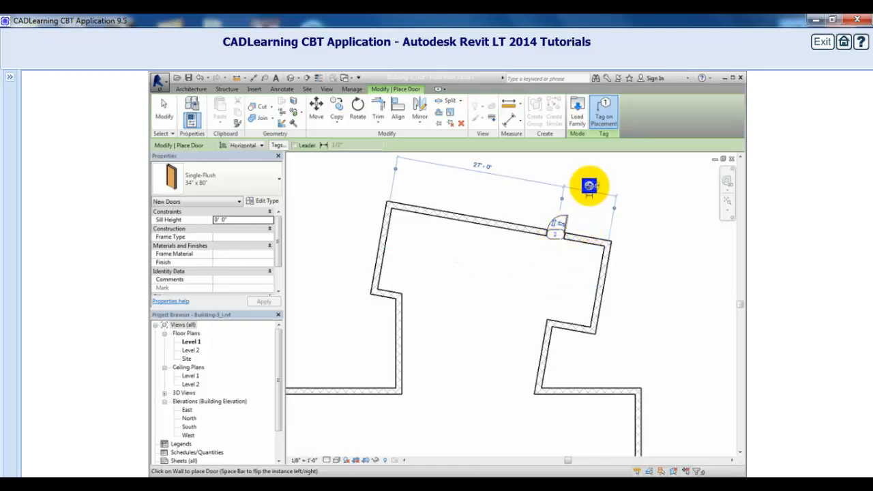
# Set the second door's distance from the right corner of the angled wall to 6'.
pyautogui.moveTo(641, 234); pyautogui.dragTo(626, 290, button='middle')
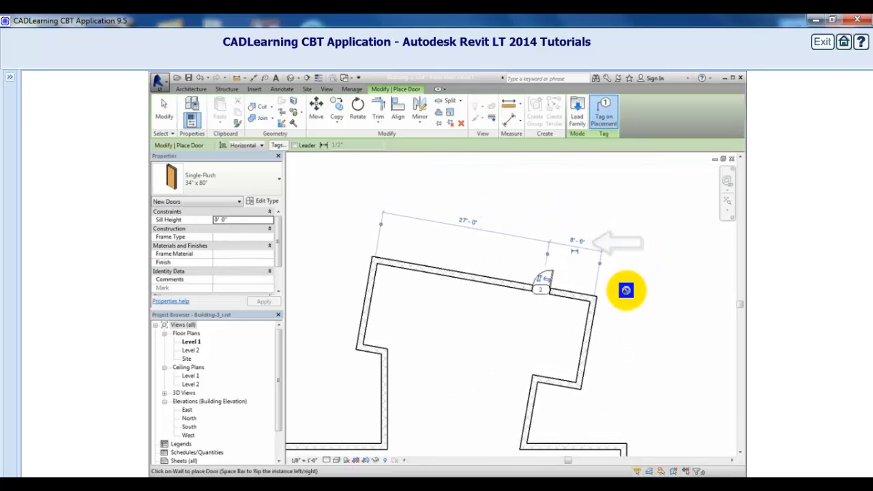
pyautogui.click(579, 243)
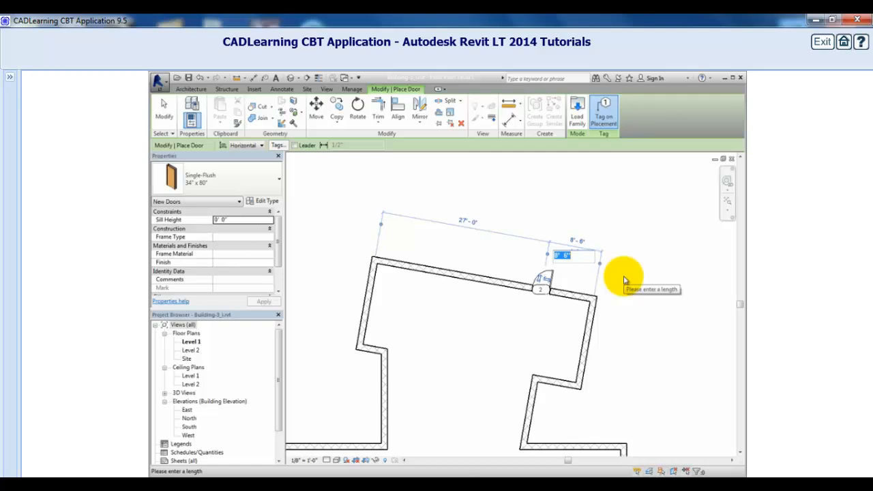
pyautogui.write('6')
pyautogui.press('Return')
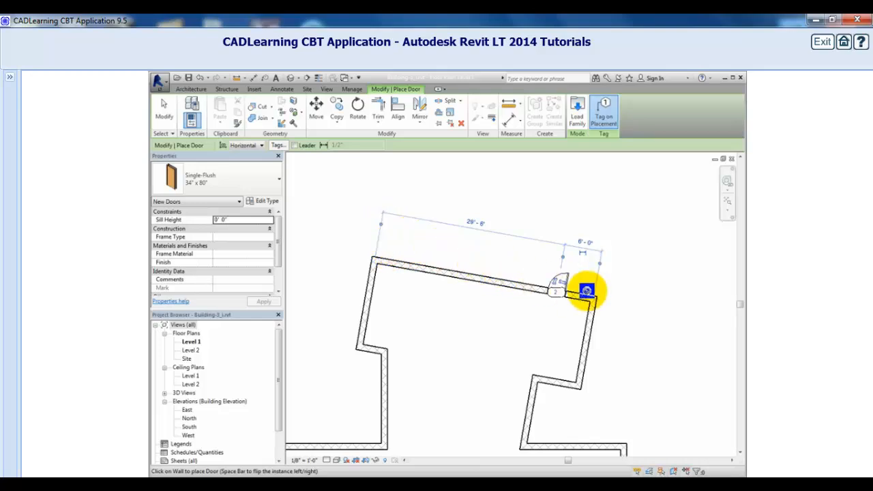
pyautogui.scroll(3, 609, 267)
pyautogui.scroll(2, 610, 268)
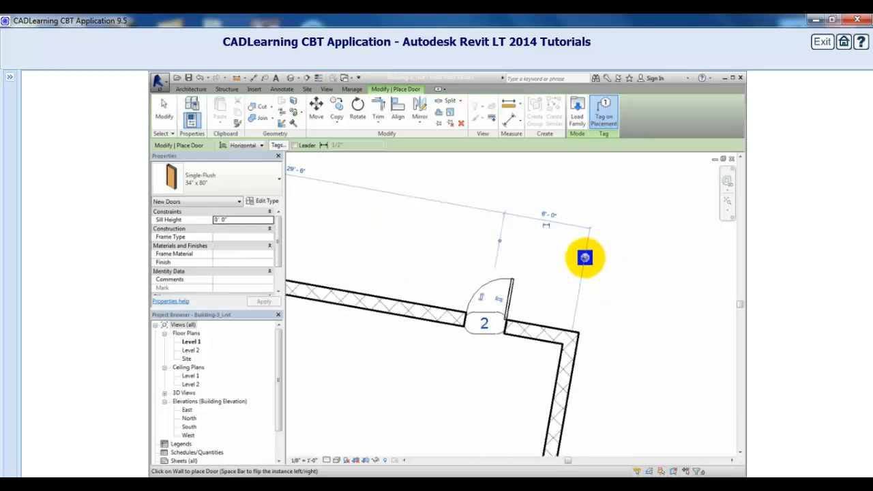
# Move the second door's dimension references to the adjoining wall's outer face and the door opening's edge nearest the corner.
pyautogui.click(584, 255)
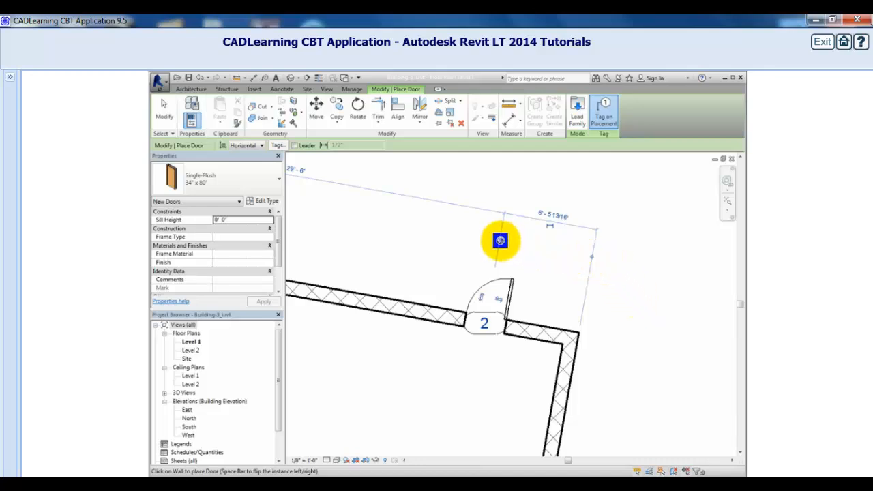
pyautogui.moveTo(500, 240); pyautogui.dragTo(505, 320)
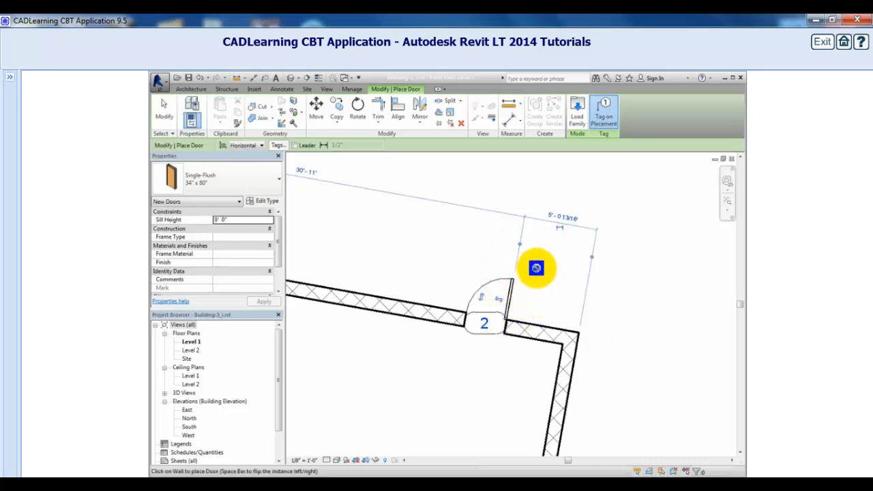
pyautogui.moveTo(522, 244); pyautogui.dragTo(500, 240)
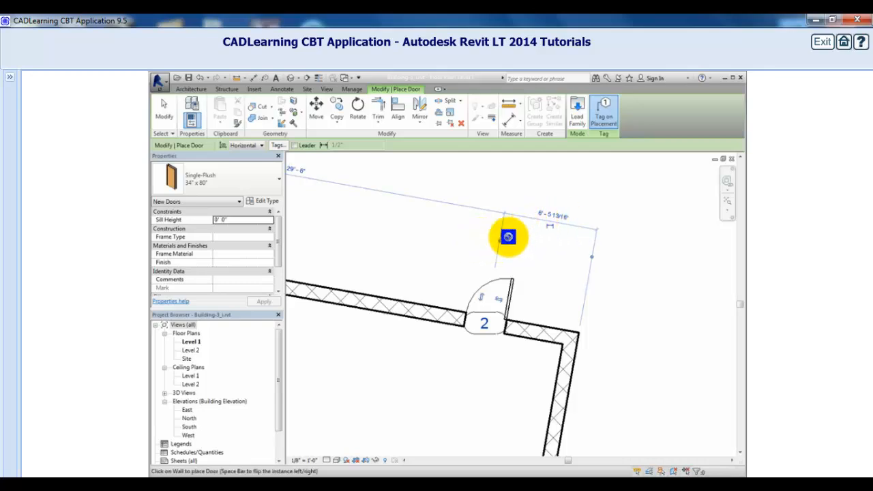
pyautogui.click(500, 240)
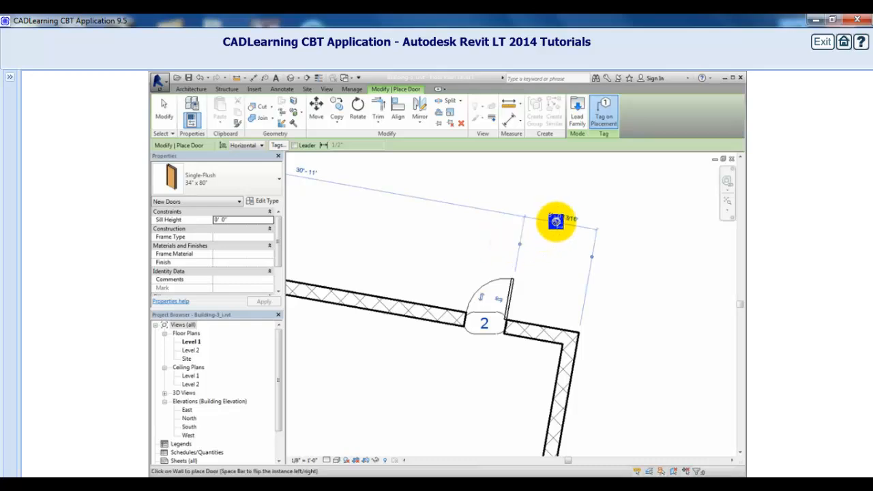
# Set the distance from the second door's opening edge to the adjoining wall's outer face to 2' and end door placement.
pyautogui.click(561, 219)
pyautogui.write('2')
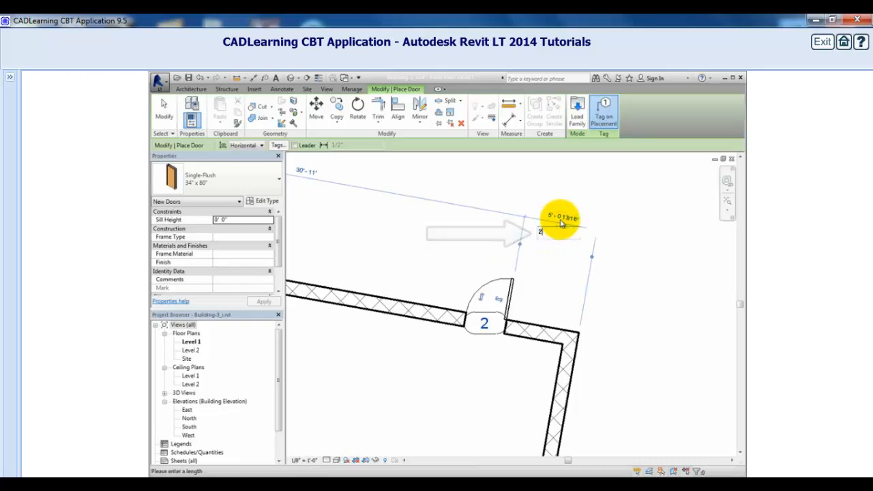
pyautogui.press('Return')
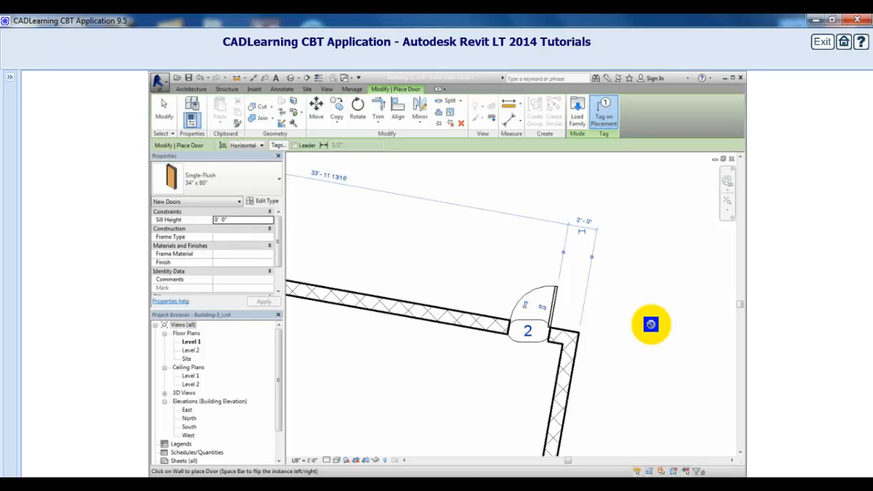
pyautogui.scroll(-4, 651, 324)
pyautogui.moveTo(539, 399); pyautogui.dragTo(567, 322, button='middle')
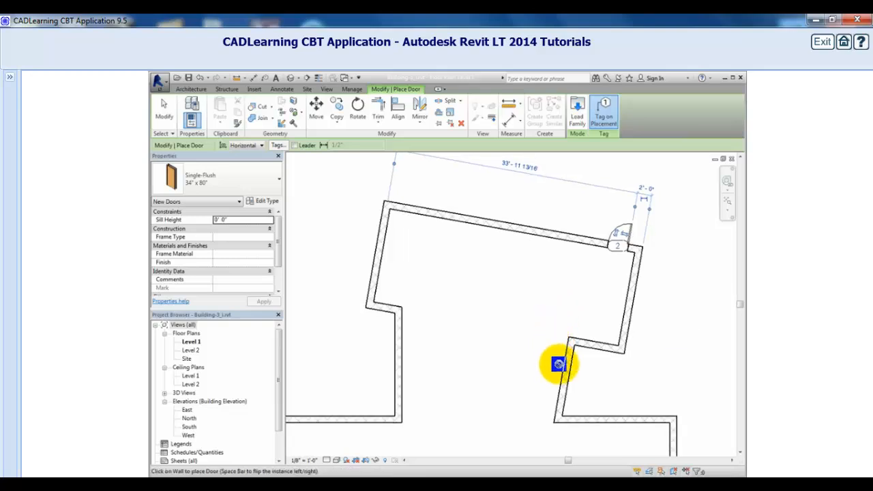
pyautogui.press('Escape')
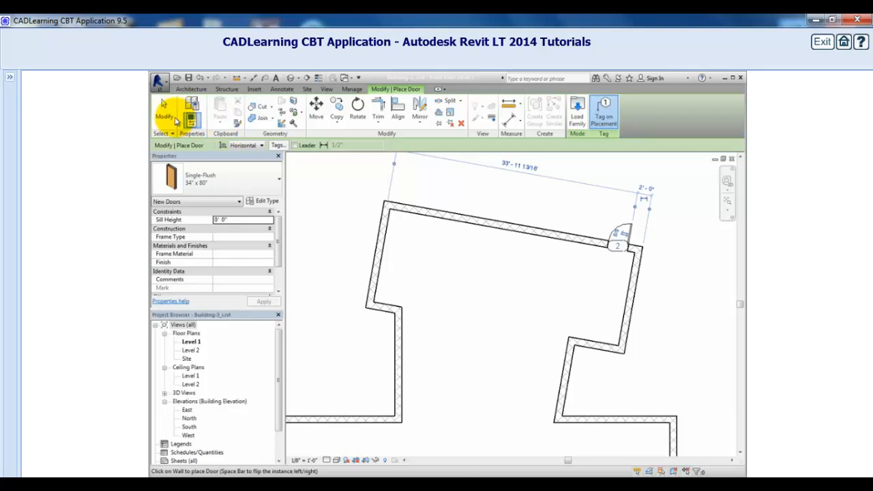
pyautogui.click(165, 113)
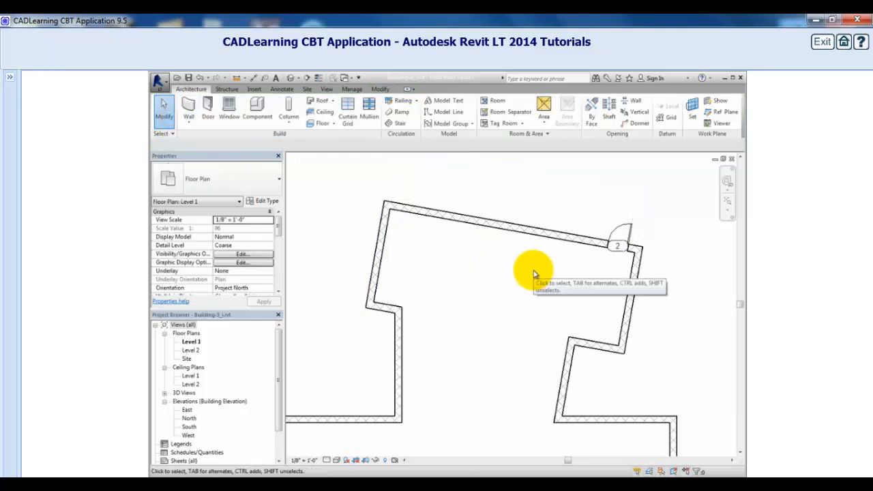
# Select the second door in the angled wall and examine its available types and instance properties.
pyautogui.scroll(4, 673, 263)
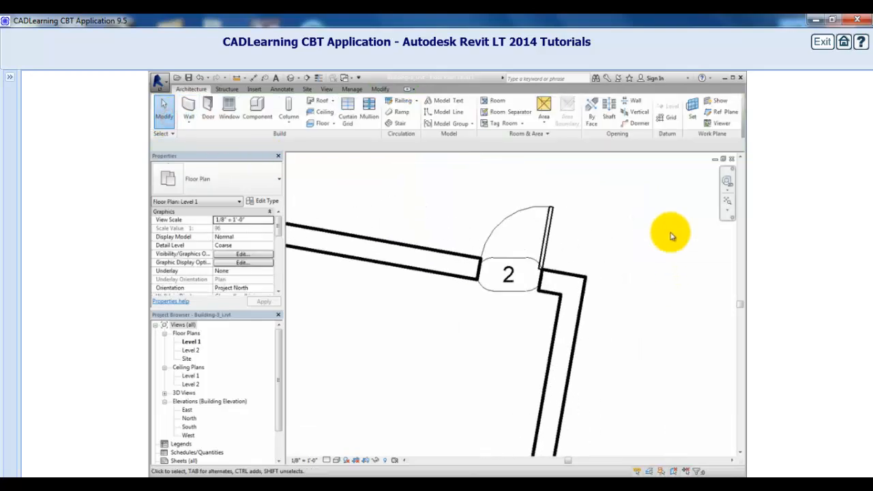
pyautogui.click(550, 212)
pyautogui.scroll(-2, 613, 266)
pyautogui.moveTo(610, 273); pyautogui.dragTo(626, 339, button='middle')
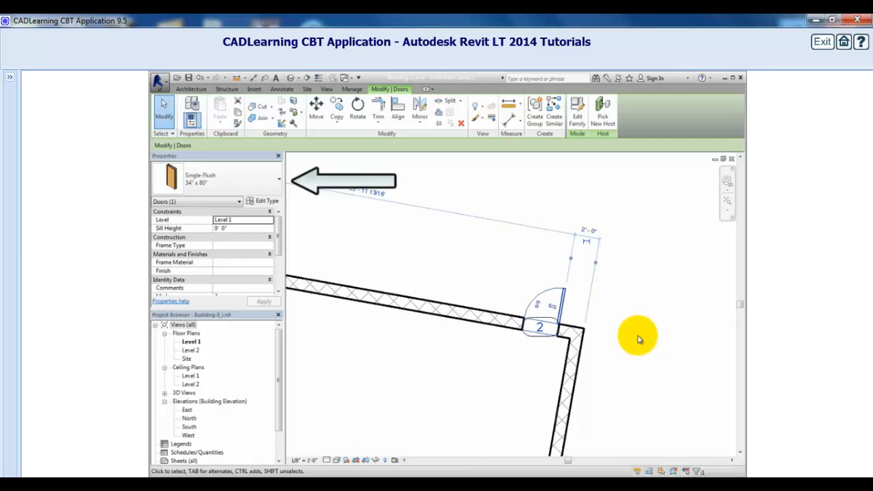
pyautogui.click(271, 179)
pyautogui.click(272, 177)
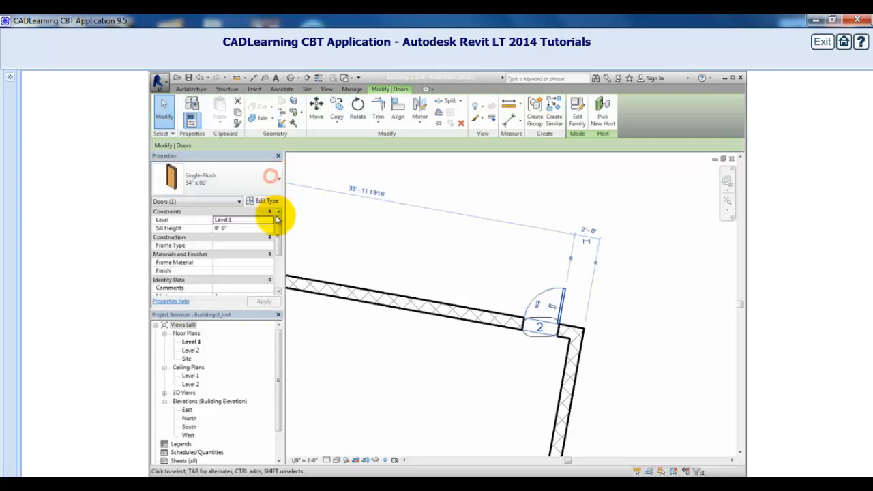
pyautogui.moveTo(278, 213)
pyautogui.mouseDown()
pyautogui.moveTo(278, 258)
pyautogui.moveTo(279, 225)
pyautogui.mouseUp()
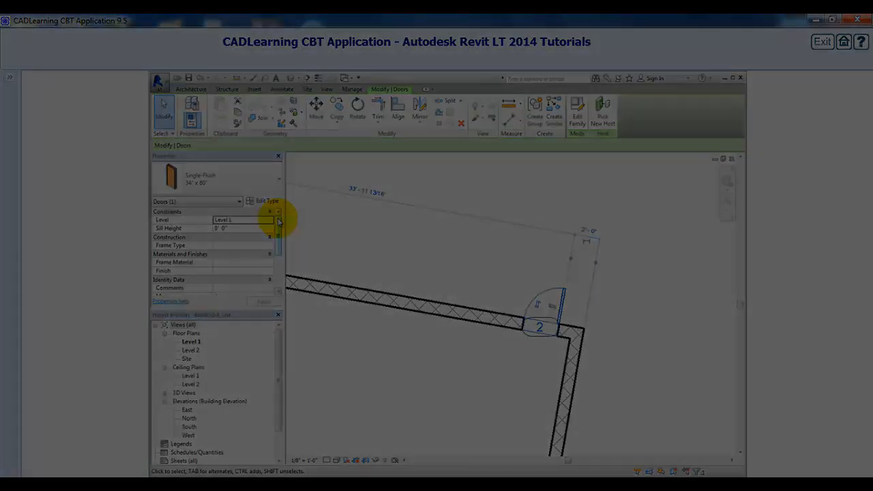